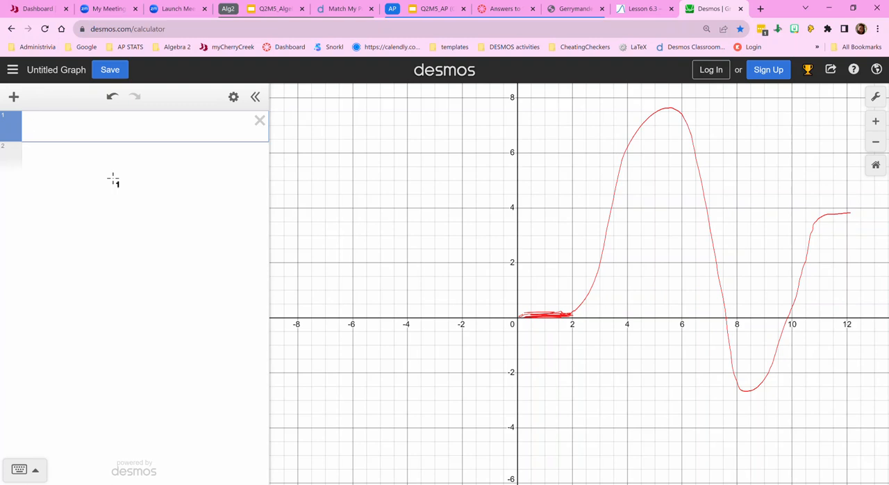
- Enter the linear equation y = mx + b in the first expression and add sliders for both m and b
type("y = mx + b")
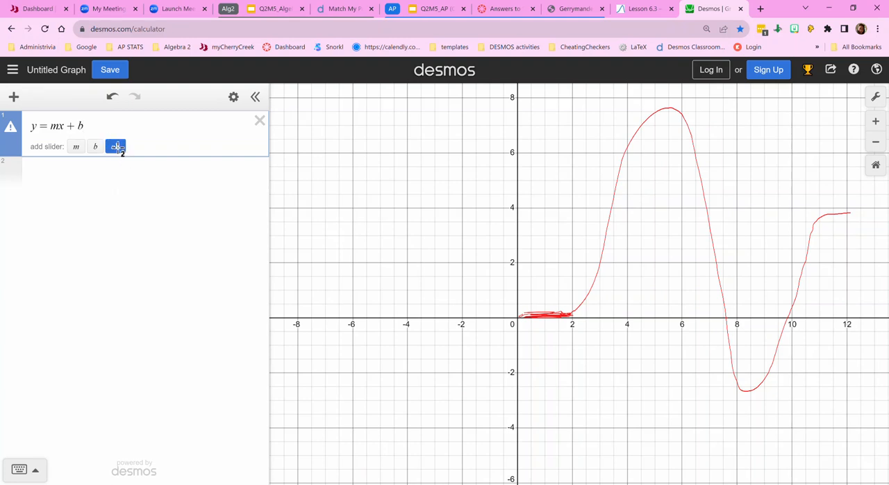
left_click(115, 146)
left_click(148, 143)
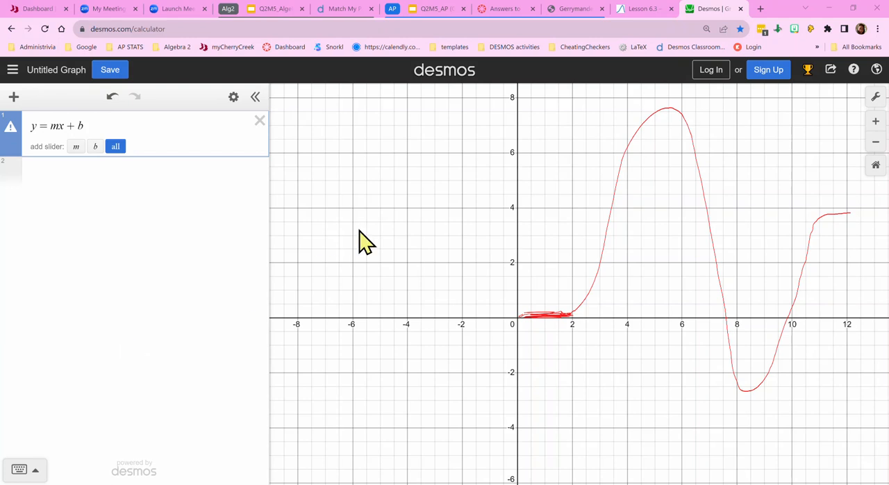
left_click(118, 148)
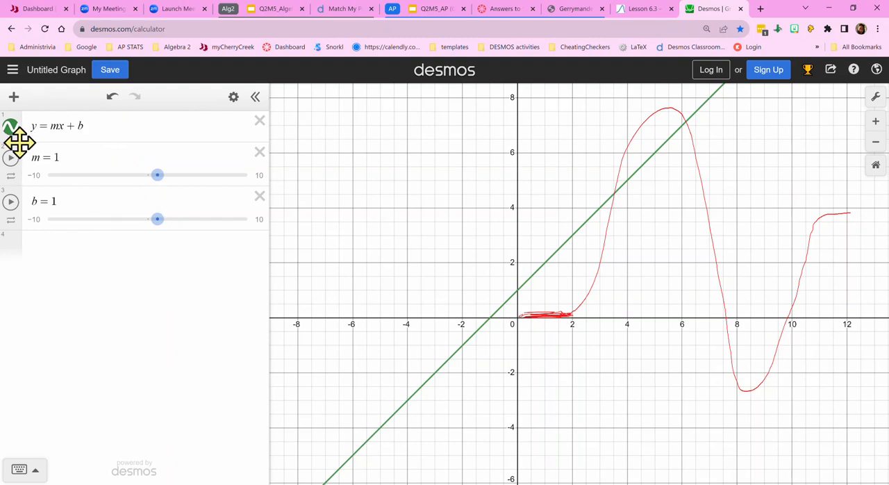
- Try out negative and positive slopes for the line with the m slider, ending at 2.4
left_click_drag(157, 175, 155, 175)
left_click(117, 175)
left_click(169, 175)
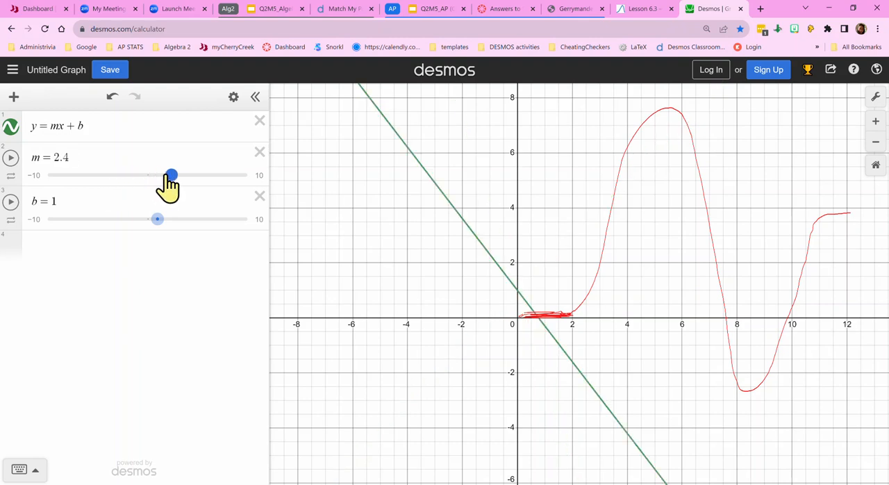
- Add the vertex-form quadratic y = a(x-h)^2 + k as a new expression with sliders for a, h and k
left_click(14, 247)
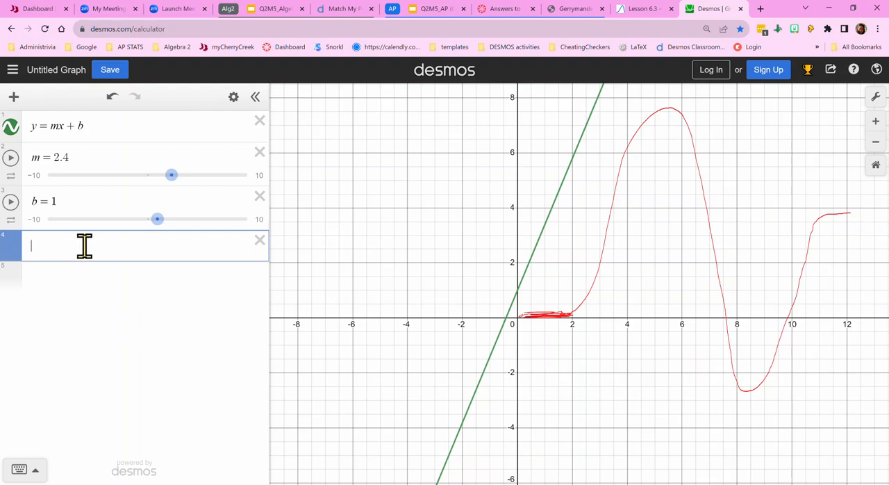
type("y =")
type("a")
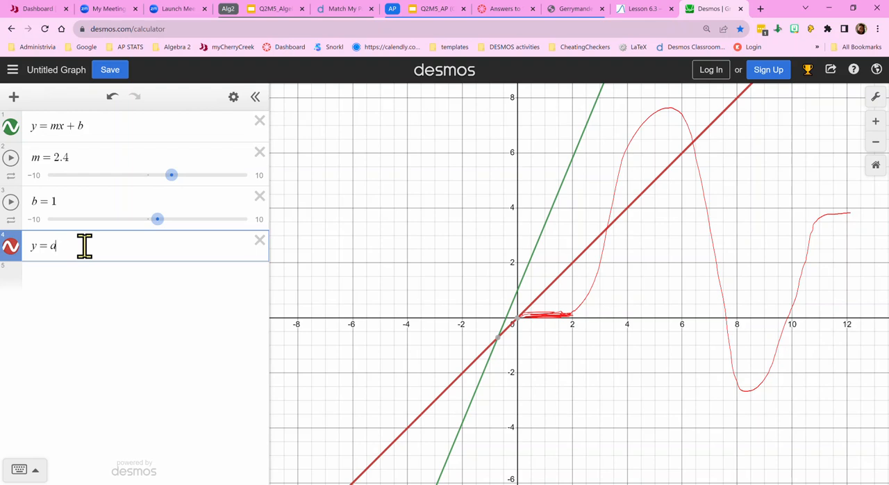
type("(")
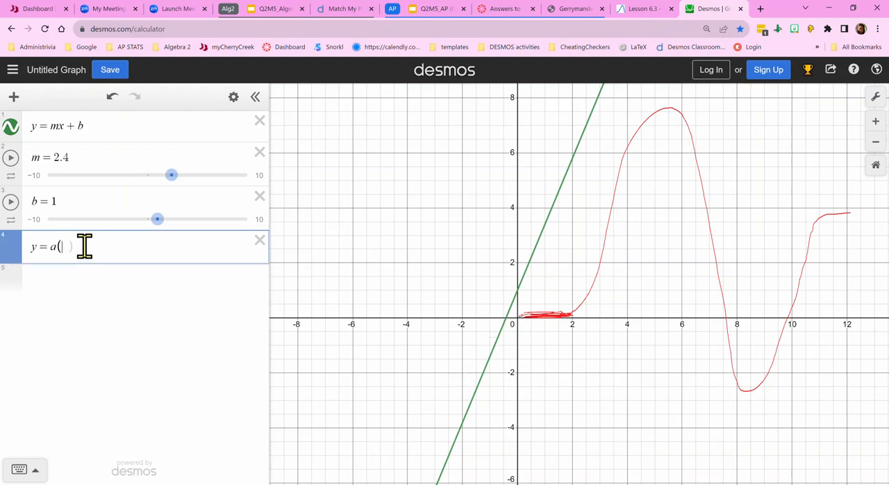
type("x-h)")
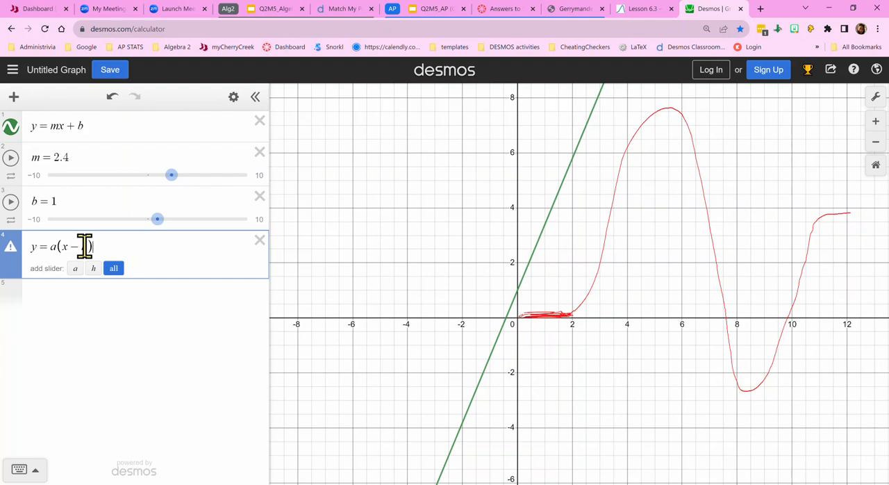
type("^2")
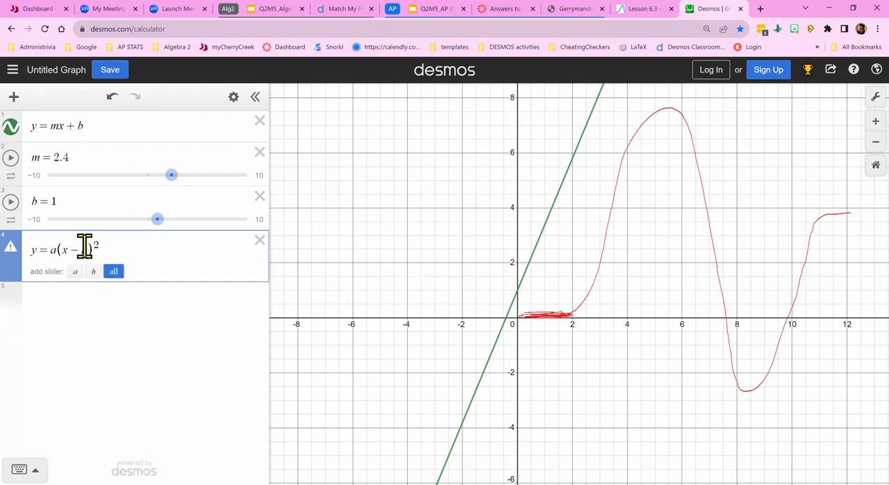
key("Right")
type("+")
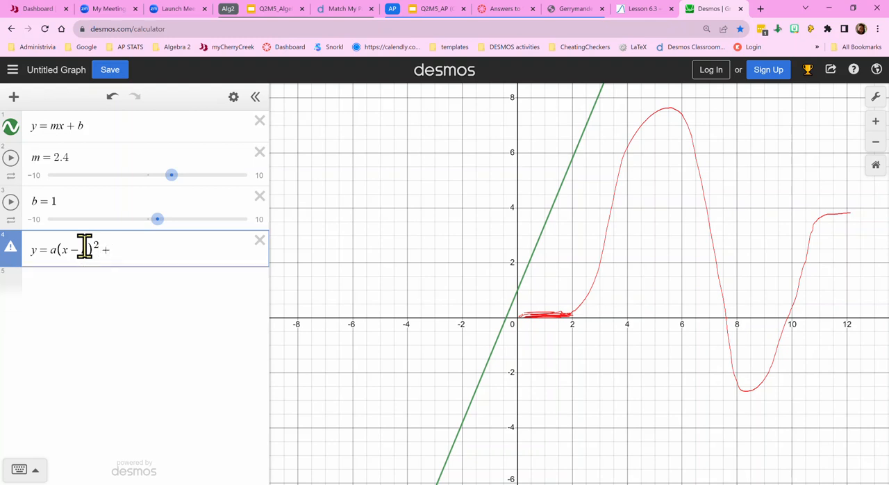
type("k")
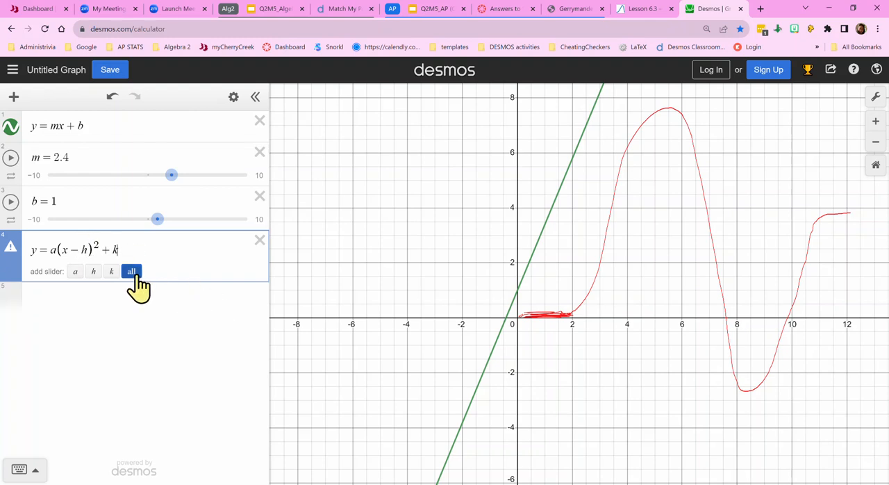
left_click(132, 271)
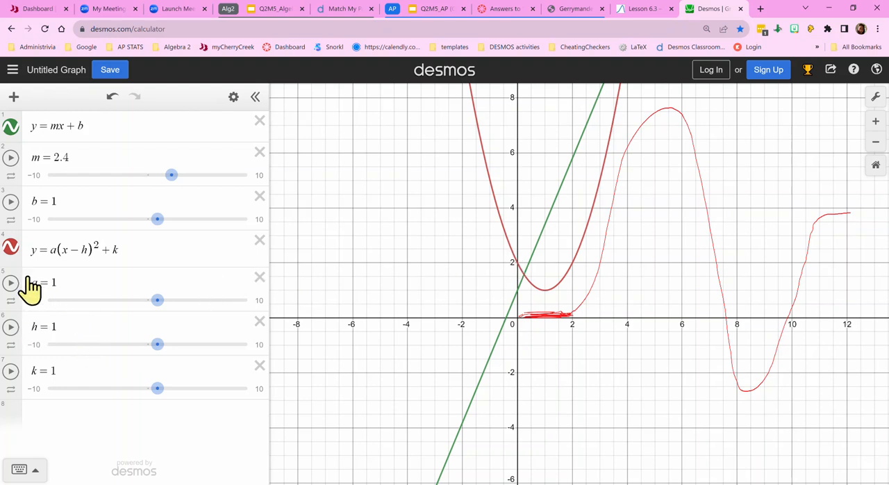
- Add the cubic y = c(x-d)^3 + n as a new expression with sliders for c, d and n
left_click(75, 414)
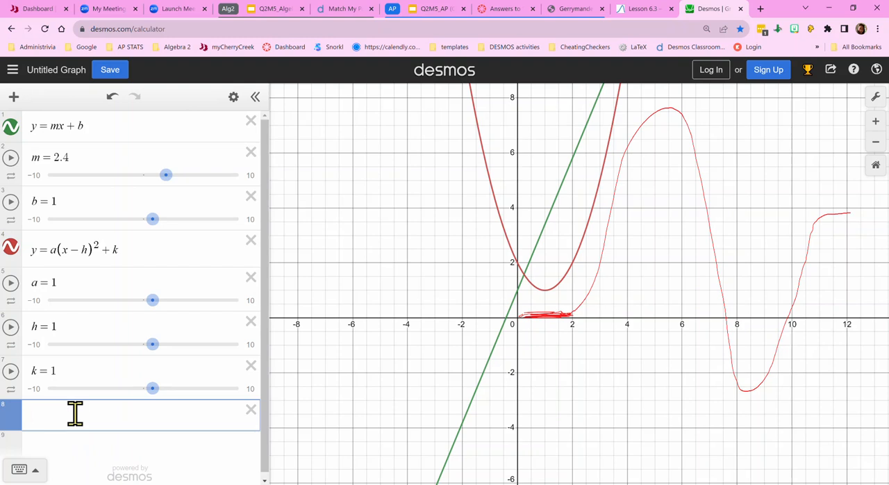
type("y(")
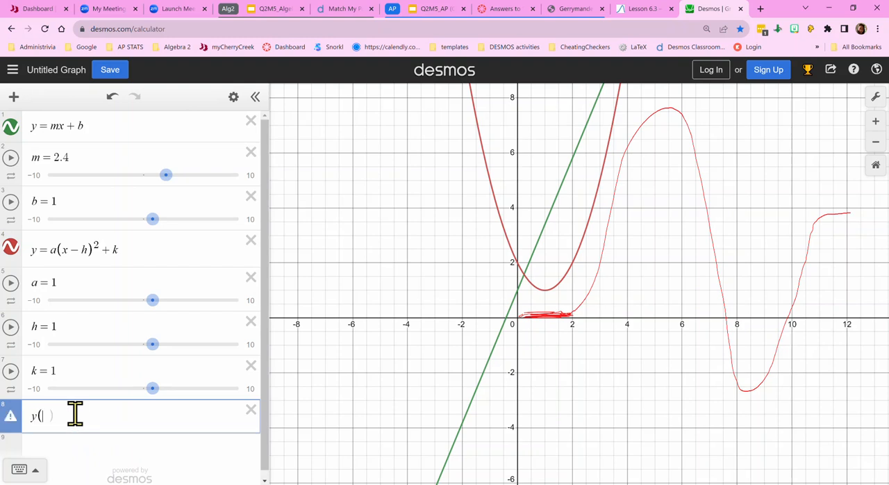
key("BackSpace")
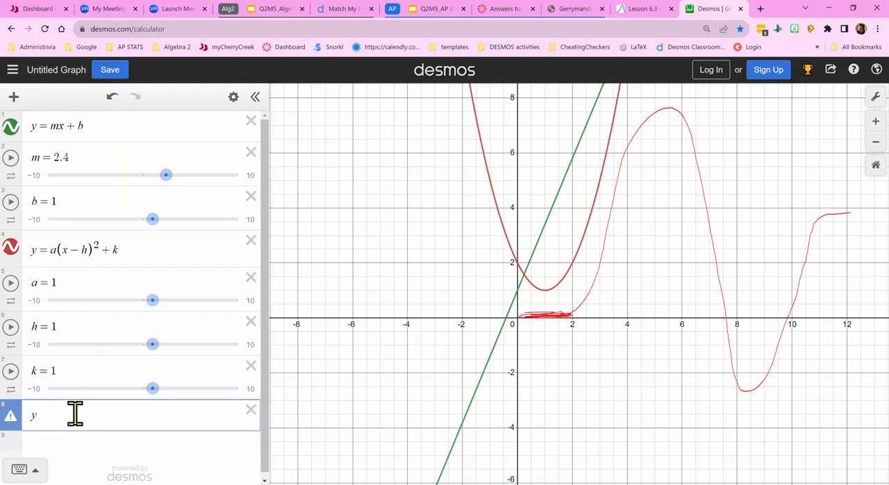
type("=c")
type("(")
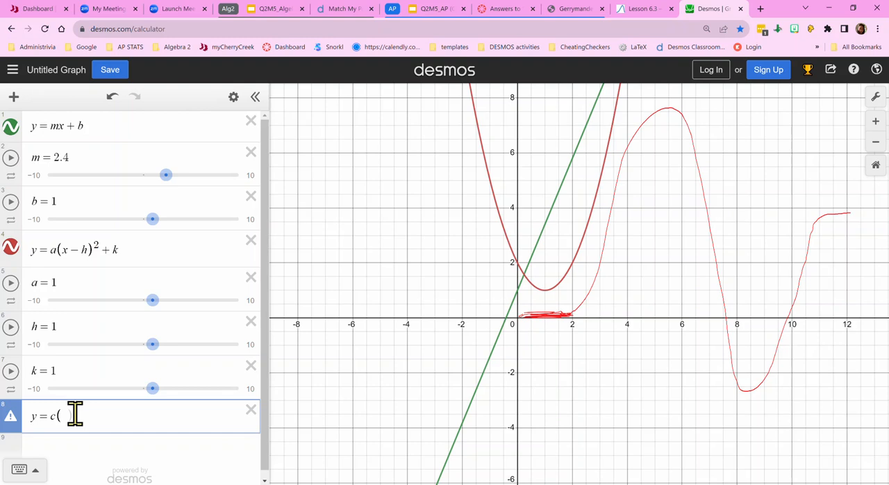
type("x")
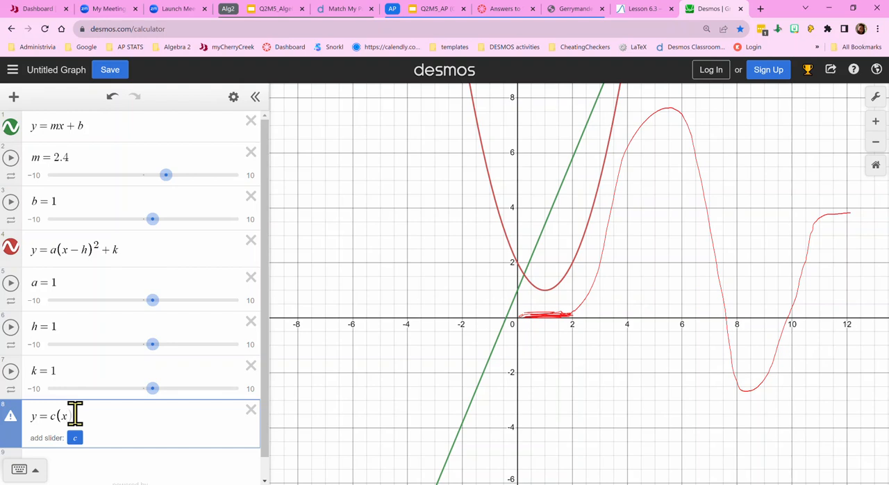
type("-1")
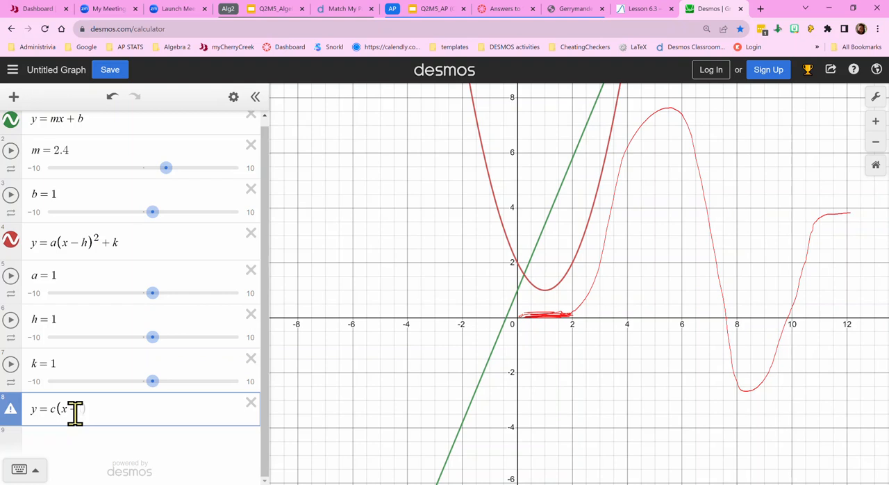
type("-d")
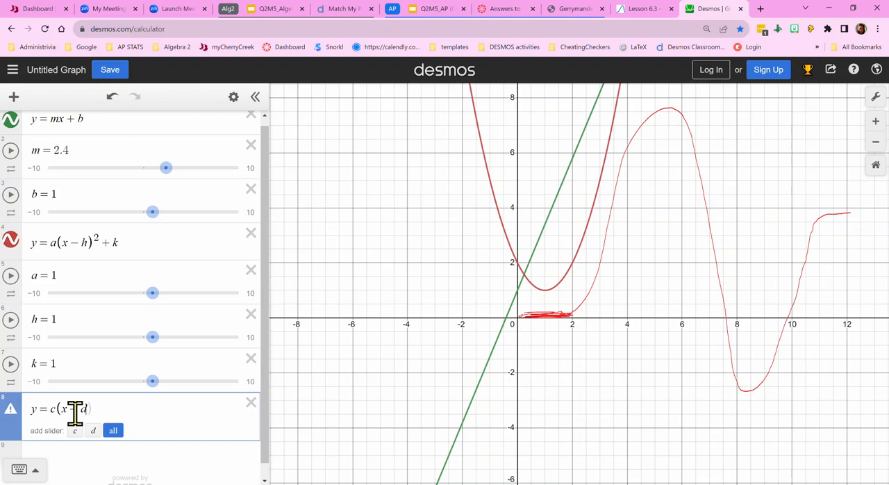
type(")^3")
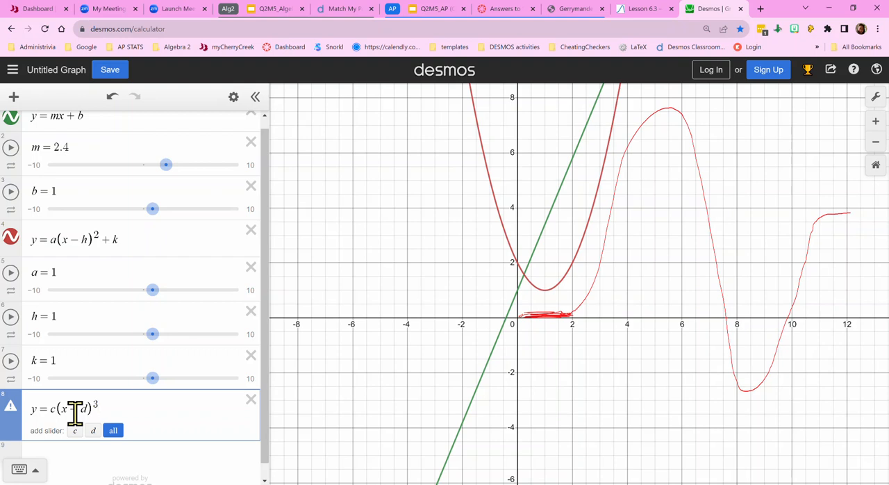
type("+")
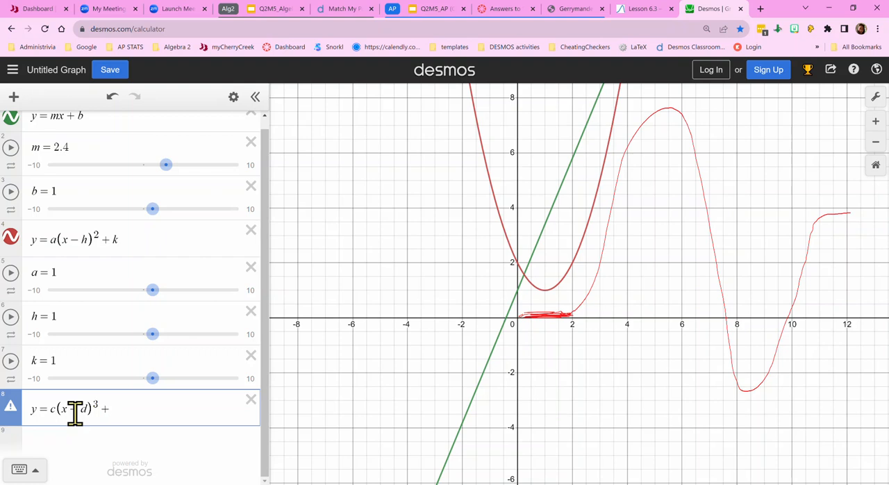
type("n")
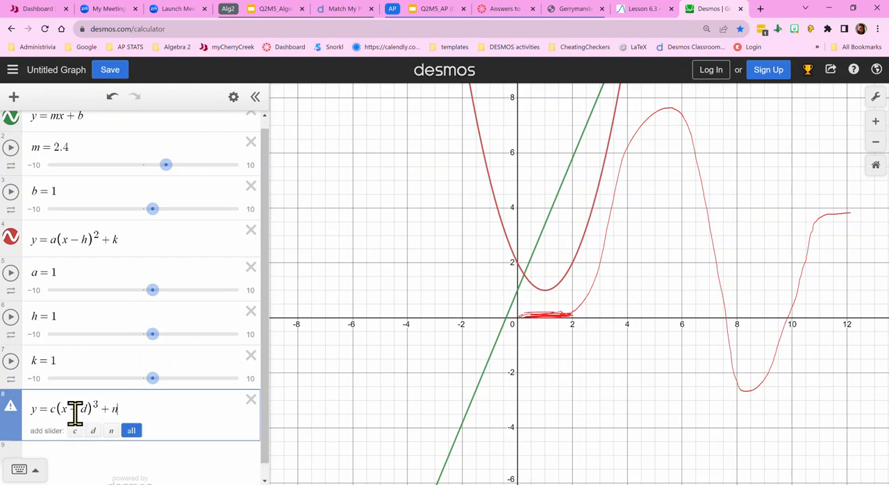
left_click(132, 432)
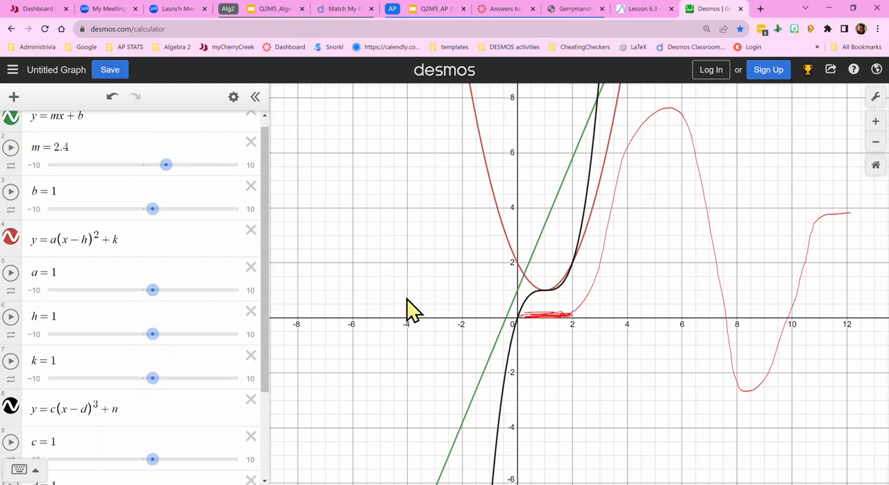
- Hide the cubic and quadratic curves and set the line's b and m sliders to 0
left_click(9, 409)
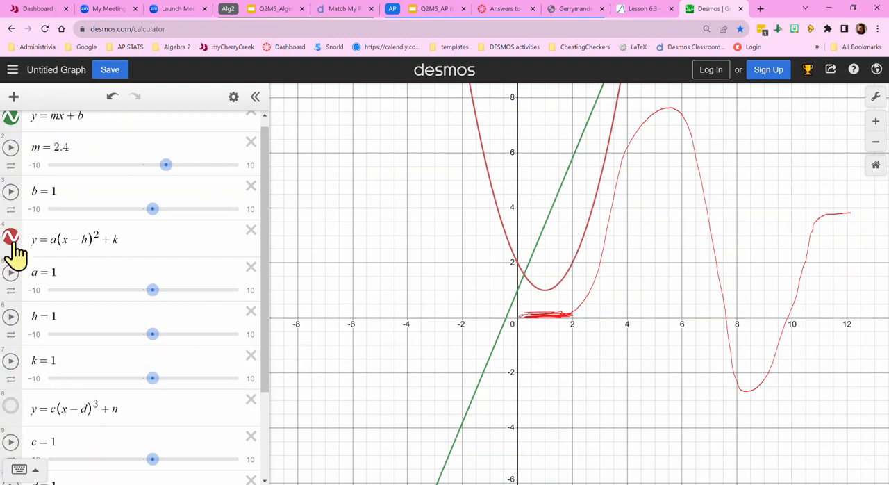
left_click(10, 238)
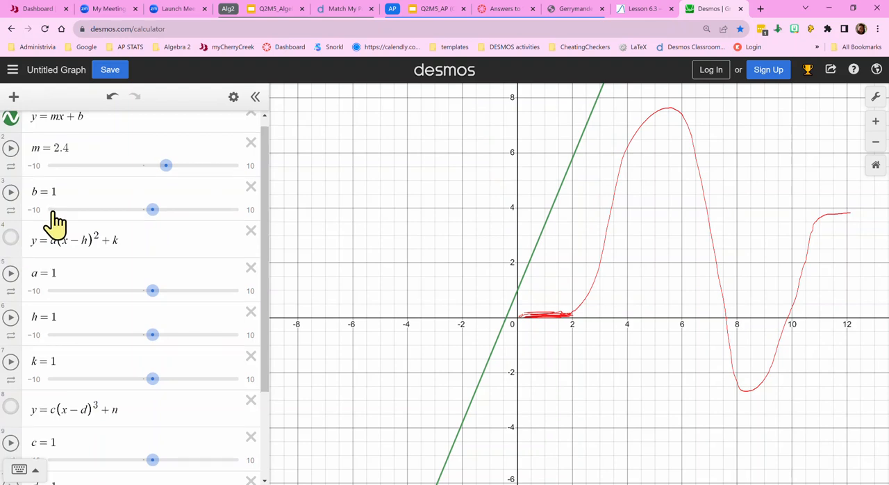
scroll(91, 198, "up", 1)
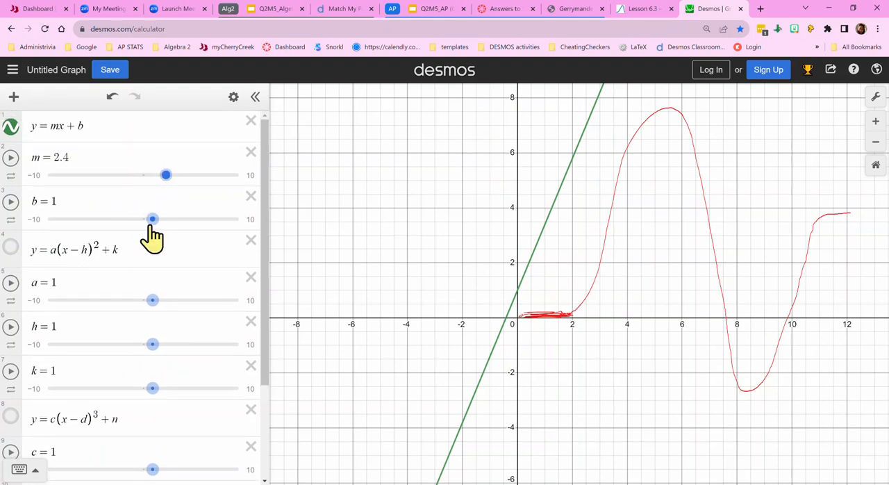
mouse_move(152, 220)
left_mouse_down()
mouse_move(130, 219)
mouse_move(145, 220)
left_mouse_up()
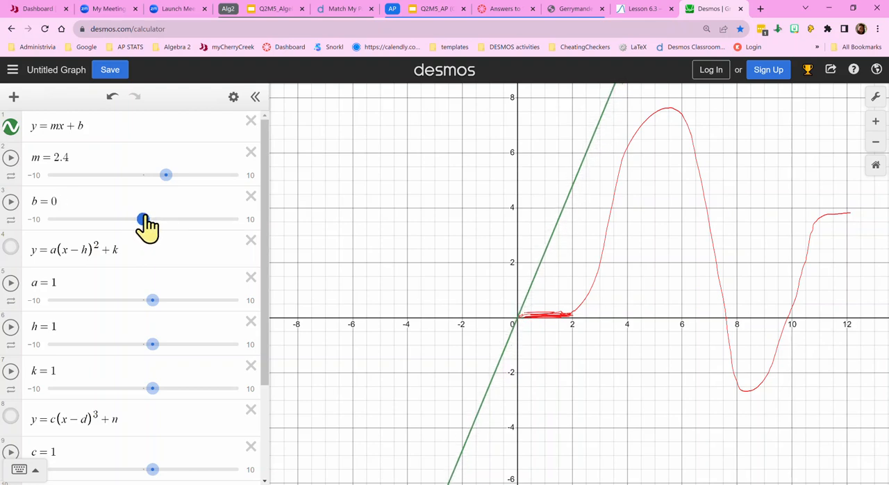
left_click_drag(165, 175, 143, 177)
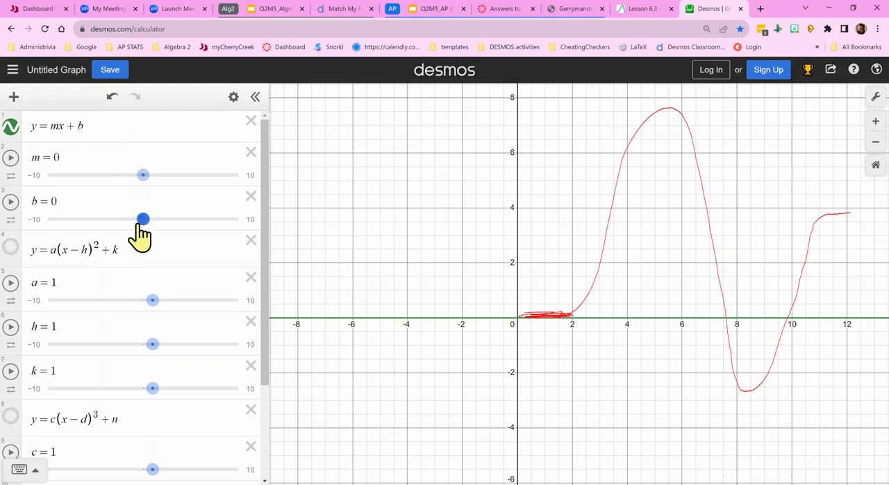
- Add the constant function f(x) = 0 as a new expression below the slider for n
scroll(118, 347, "down", 2)
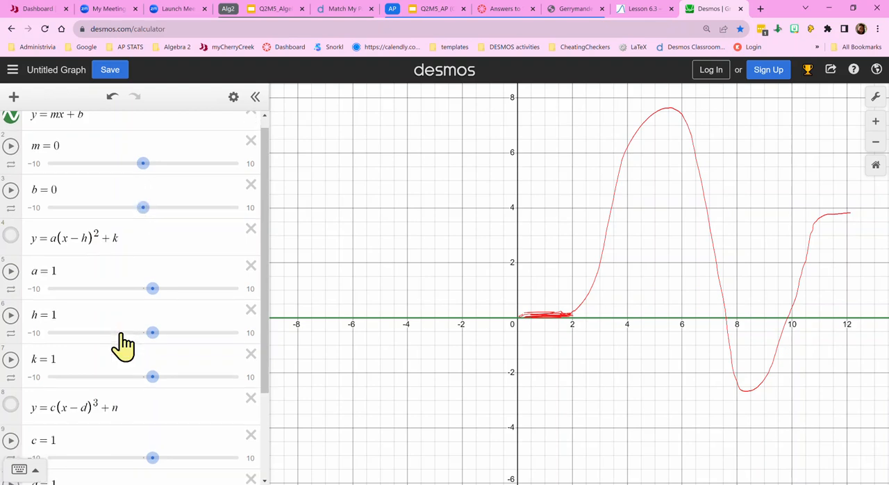
scroll(119, 354, "down", 2)
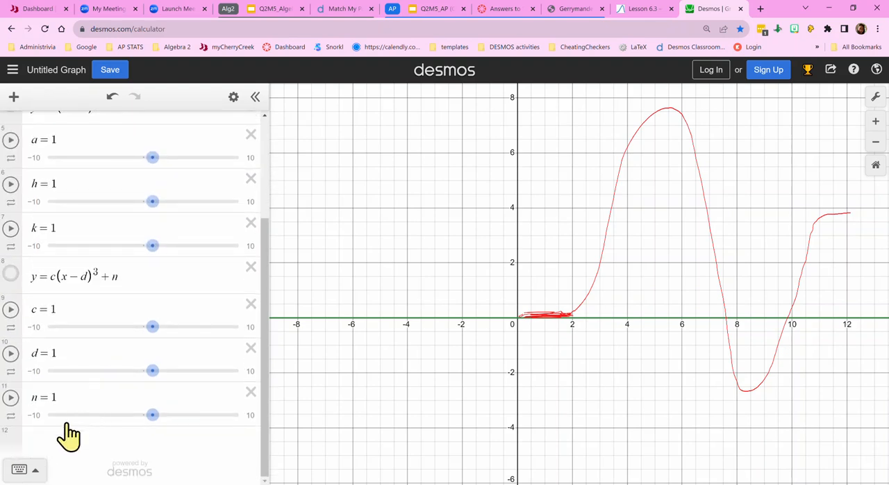
left_click(79, 458)
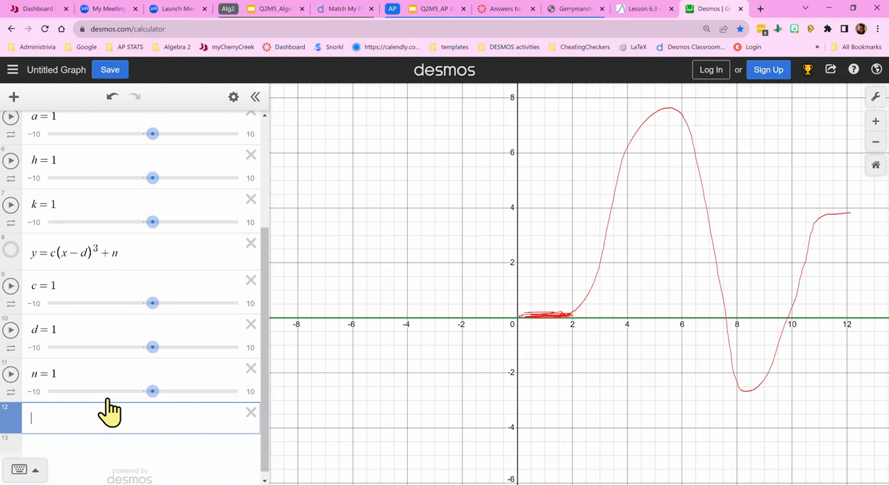
type("f(x")
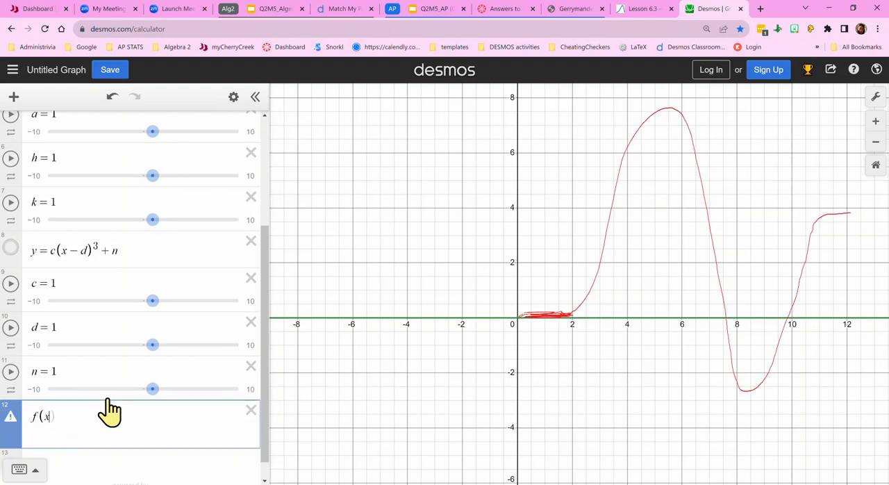
type(")=0")
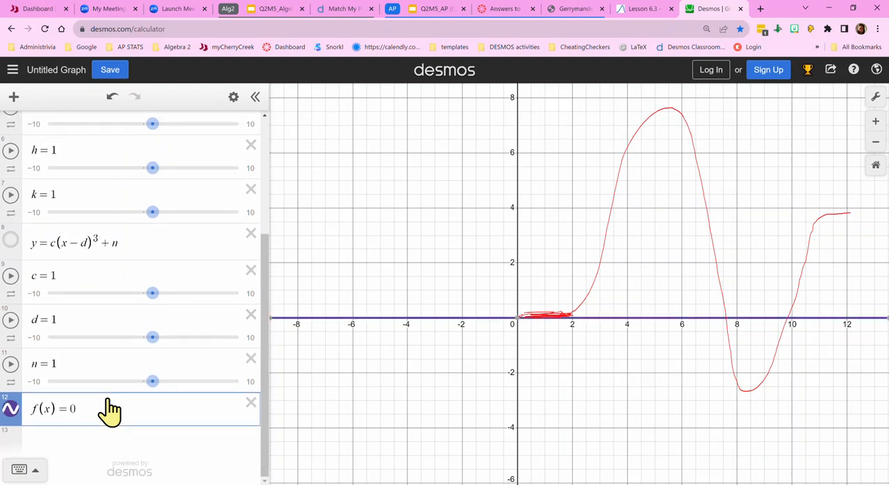
scroll(95, 215, "up", 2)
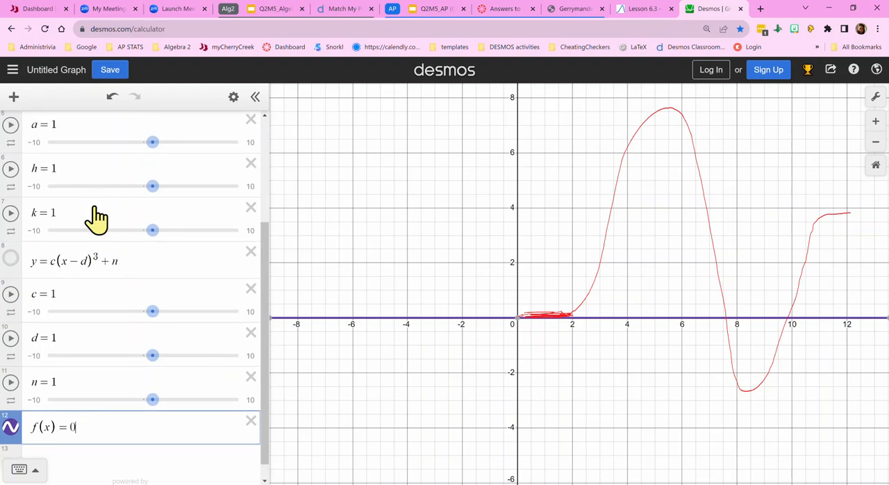
scroll(95, 203, "up", 3)
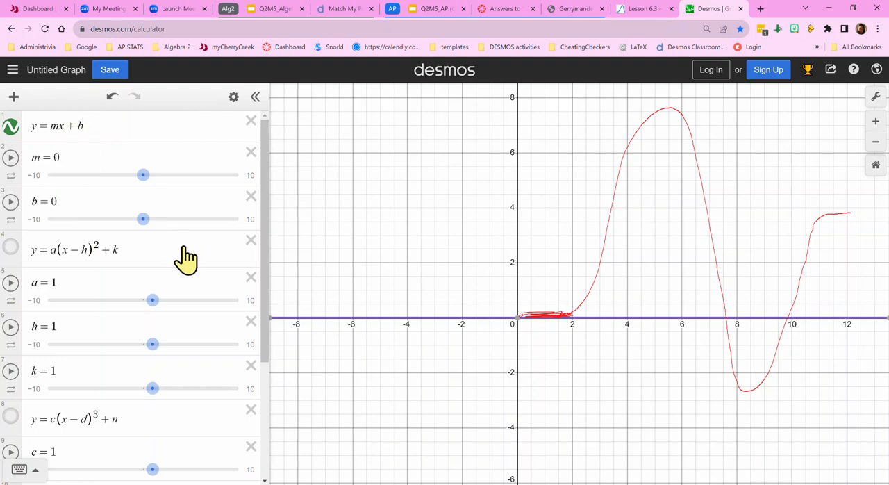
- Restrict the constant function f(x) = 0 to the domain 0 ≤ x ≤ 2
scroll(183, 258, "down", 3)
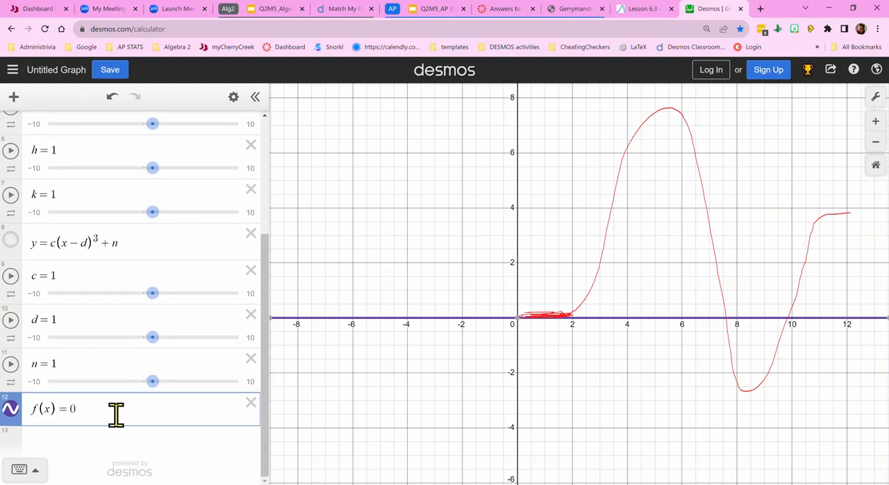
type("{0")
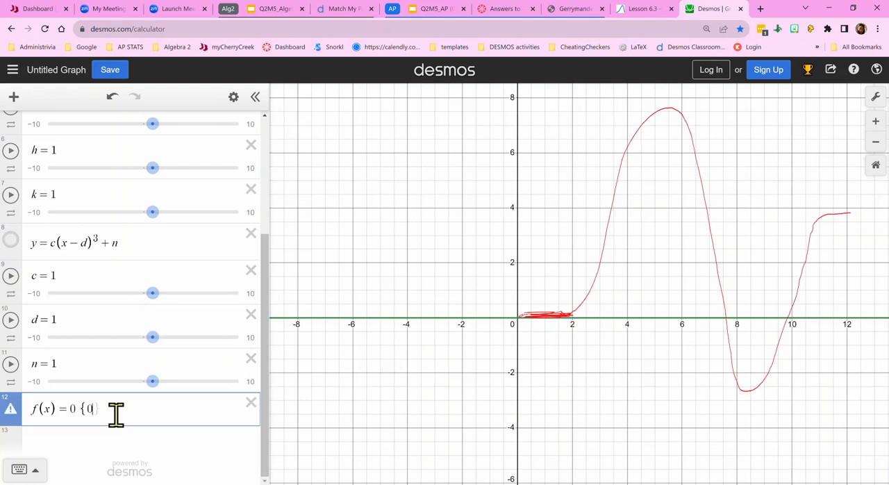
type("<")
type("x")
type("<=2")
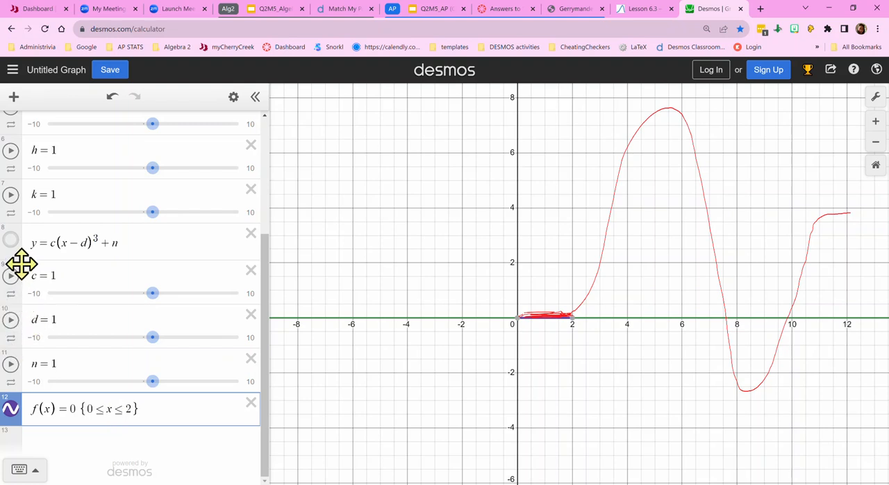
- Hide the line y = mx + b and show the cubic y = c(x-d)^3 + n
scroll(22, 257, "up", 1)
scroll(21, 257, "up", 4)
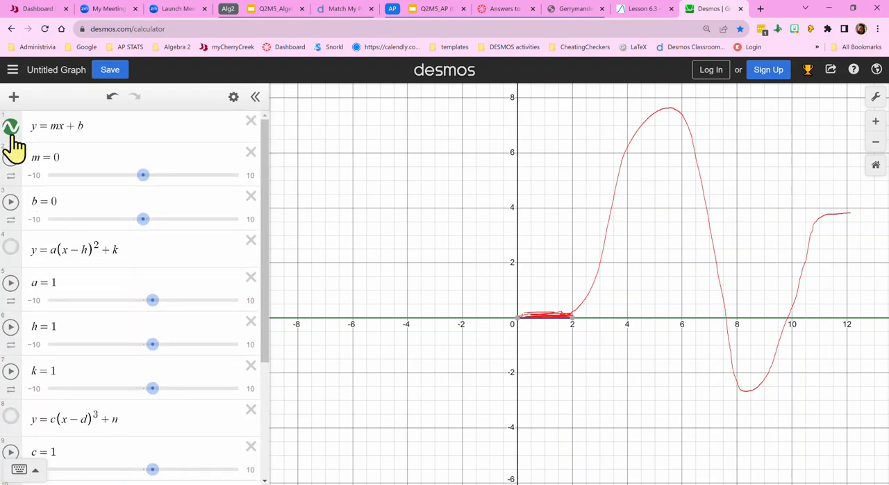
left_click(10, 128)
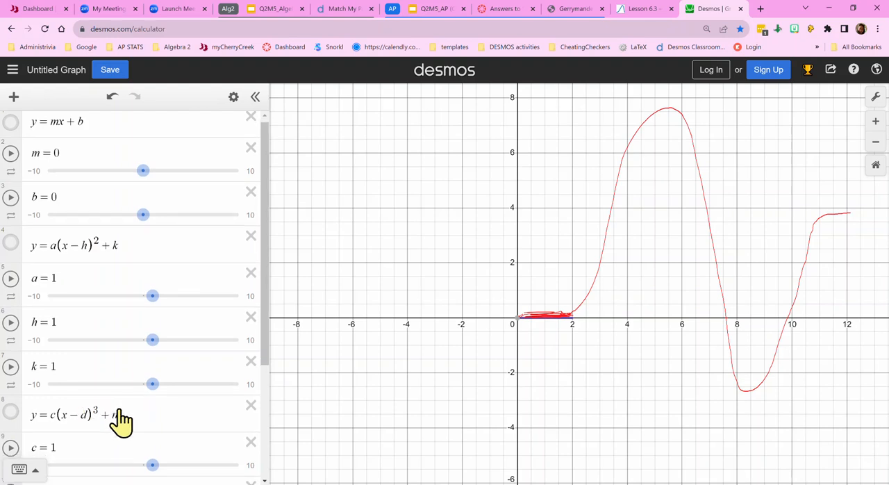
scroll(118, 417, "down", 3)
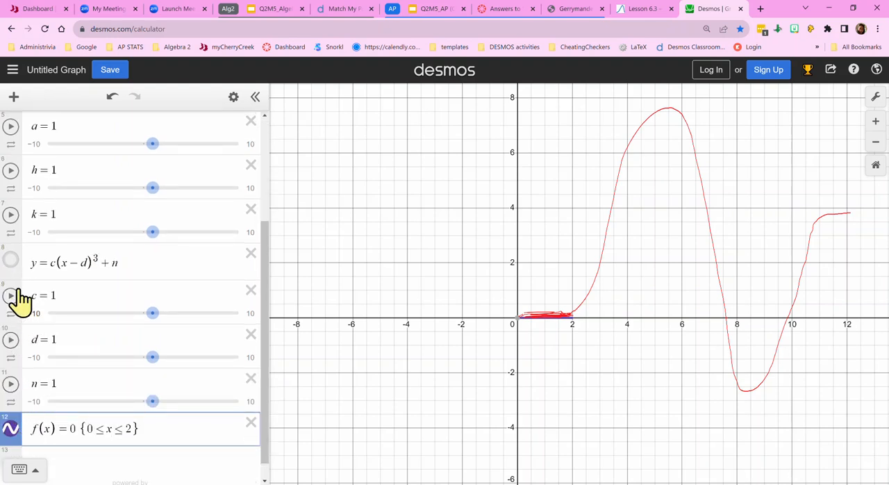
left_click(10, 261)
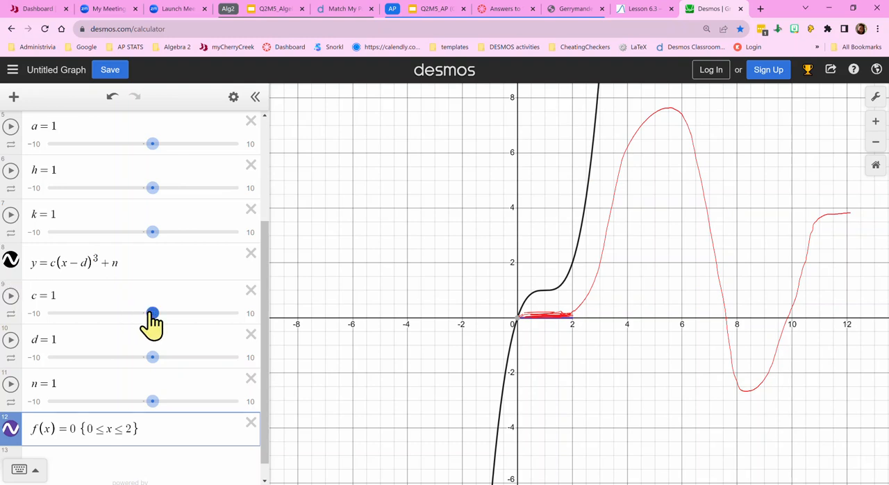
- Adjust the cubic's sliders to c = 0.5 and n = -0.1, keeping d at 1
mouse_move(151, 312)
left_mouse_down()
mouse_move(102, 313)
mouse_move(148, 318)
left_mouse_up()
left_click_drag(147, 325, 147, 327)
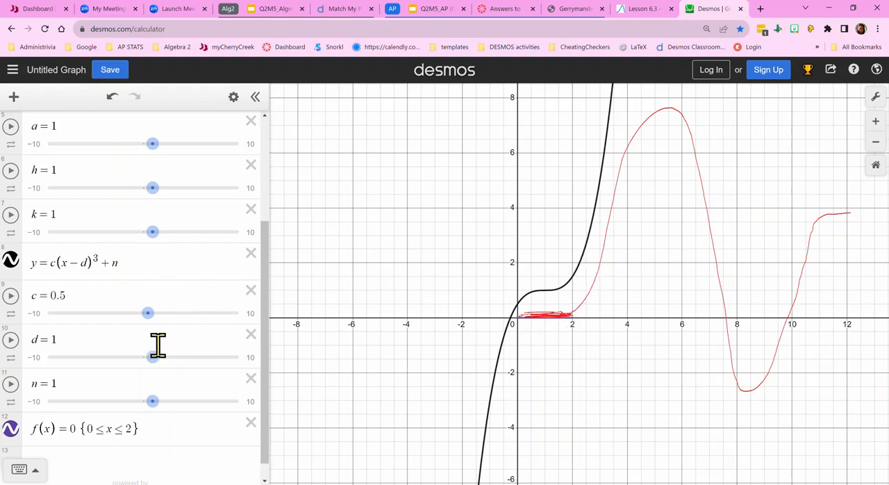
left_click_drag(152, 357, 153, 356)
mouse_move(152, 401)
left_mouse_down()
mouse_move(129, 401)
mouse_move(142, 401)
left_mouse_up()
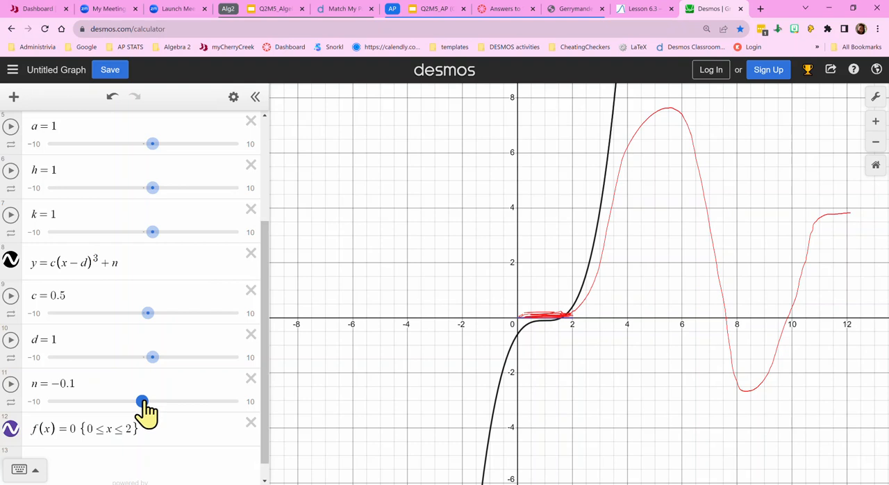
left_click_drag(142, 403, 143, 410)
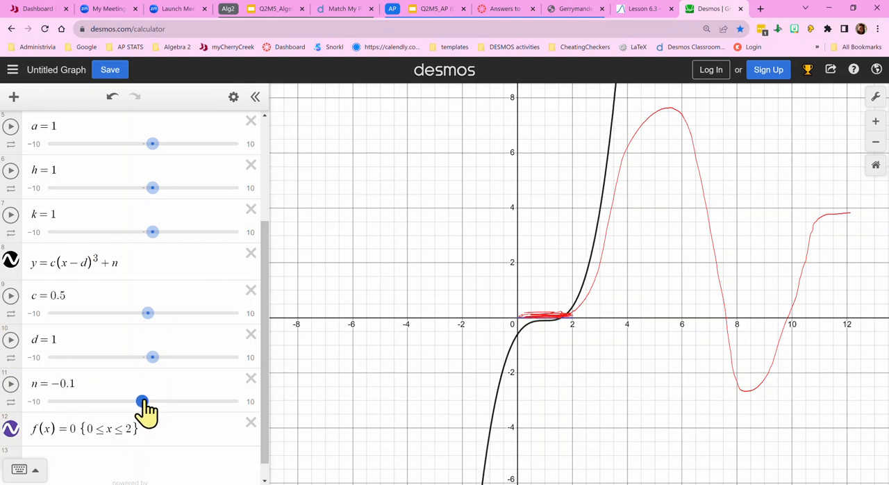
left_click(66, 377)
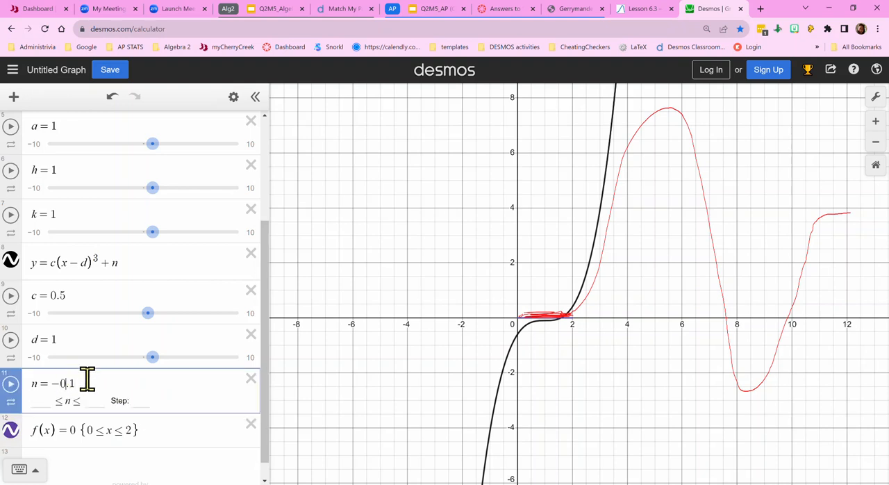
key("BackSpace")
key("BackSpace")
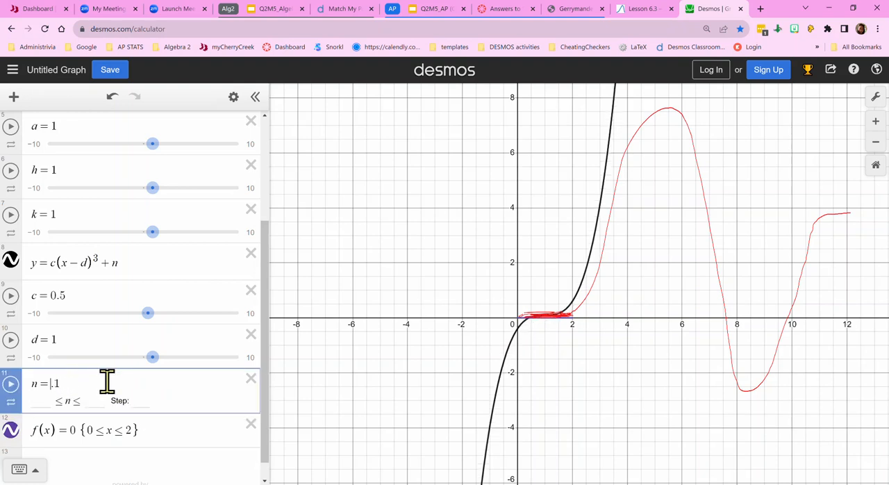
key("BackSpace")
key("BackSpace")
key("BackSpace")
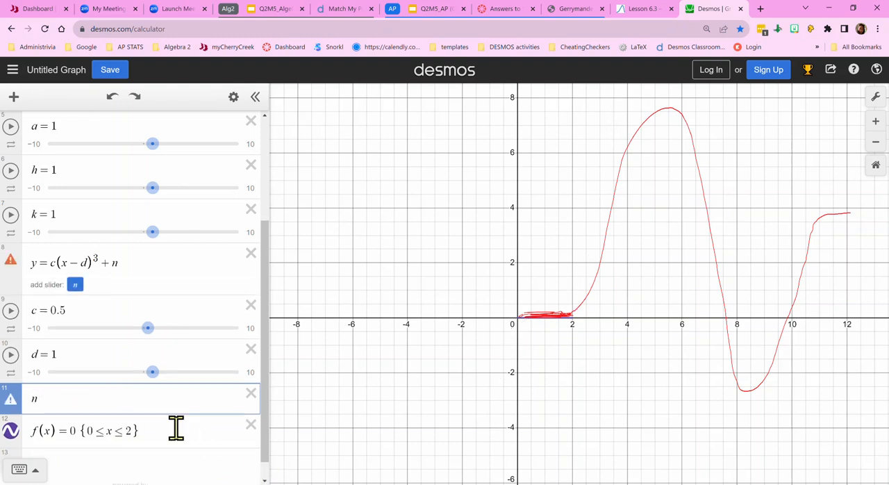
key("ctrl+z")
key("ctrl+z")
key("ctrl+z")
key("ctrl+z")
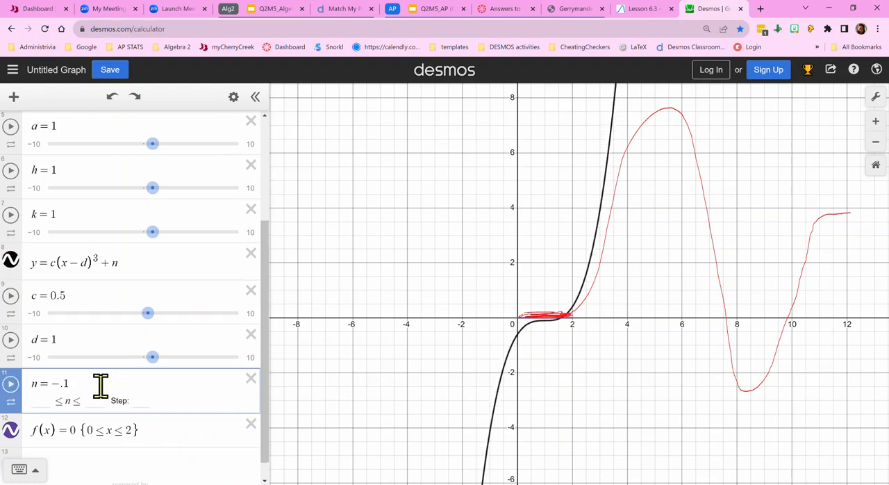
- Set the cubic's n to 0 and its d slider to 1.4 to match the first rising part of the red curve
key("BackSpace")
key("BackSpace")
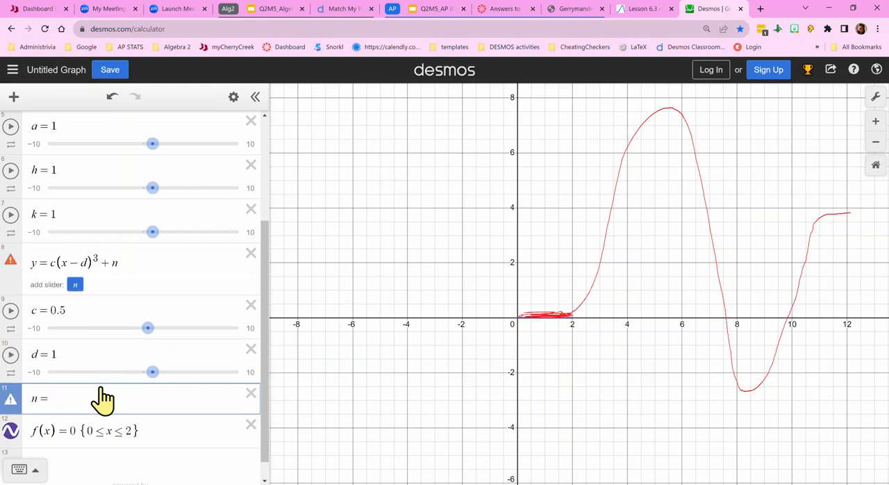
type("0")
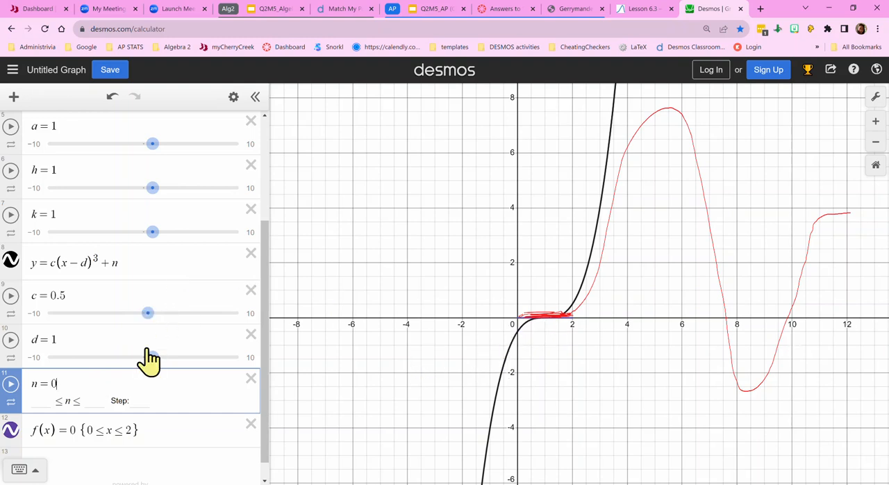
left_click_drag(152, 357, 155, 357)
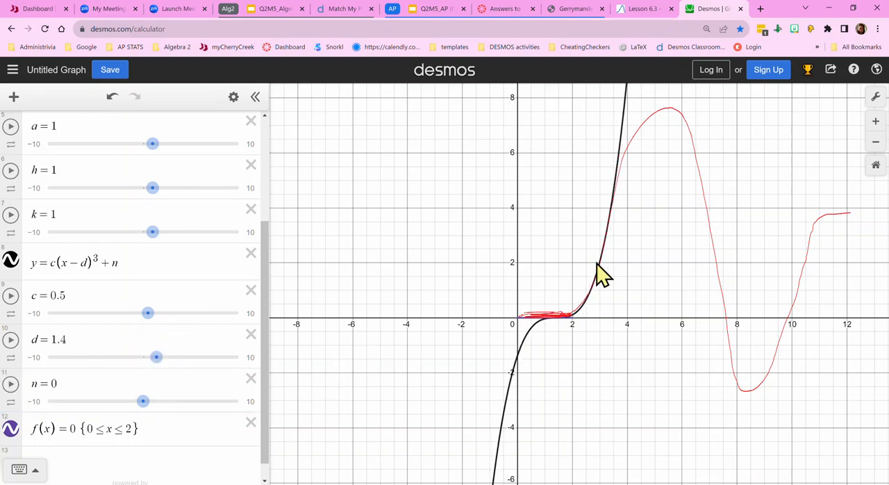
- Trace the cubic to read the coordinates where it leaves the red curve and where it meets the x-axis
left_click(611, 207)
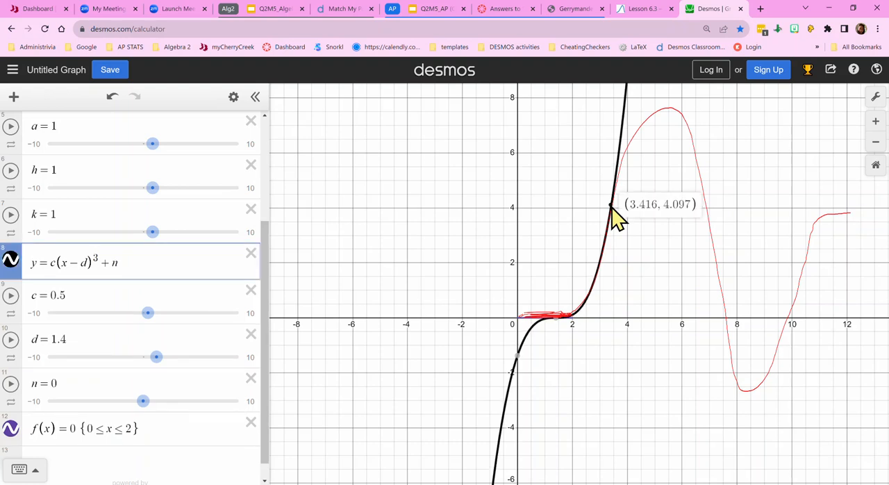
left_click_drag(611, 206, 611, 208)
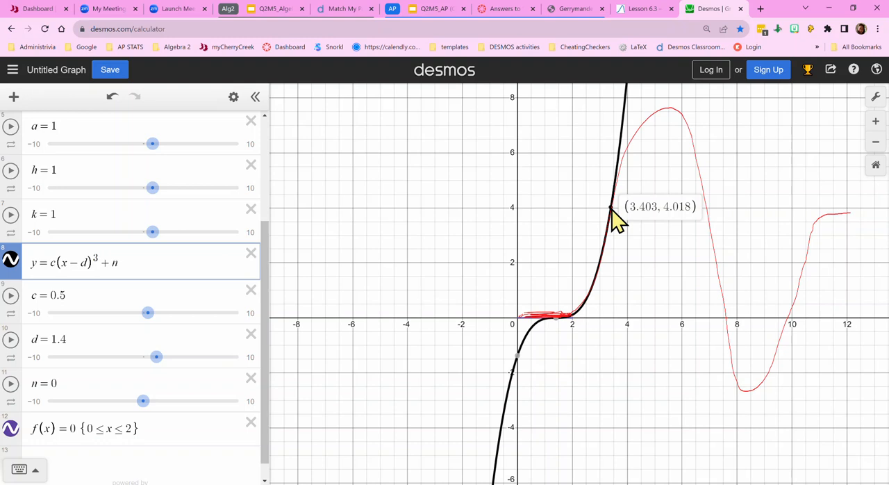
mouse_move(611, 209)
left_mouse_down()
mouse_move(581, 309)
mouse_move(571, 321)
mouse_move(556, 317)
left_mouse_up()
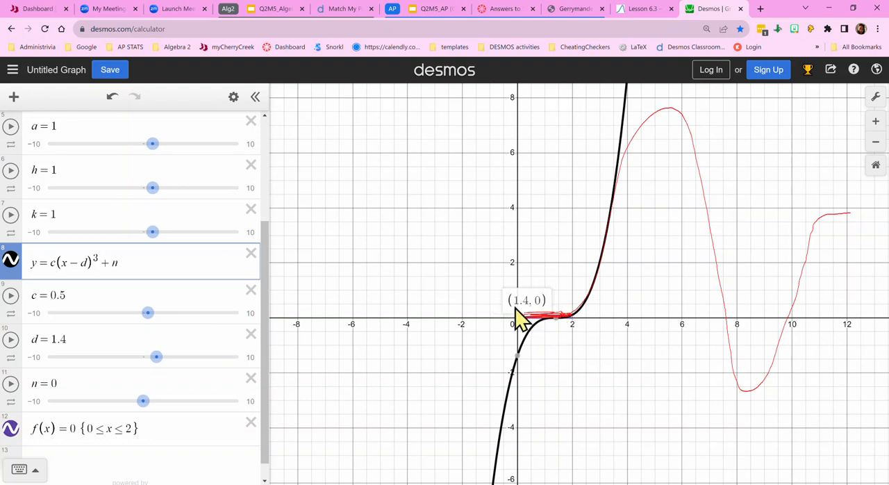
- Add the function g(x) = .5(x-1.4)^3 as a new expression below f(x)
scroll(40, 416, "down", 1)
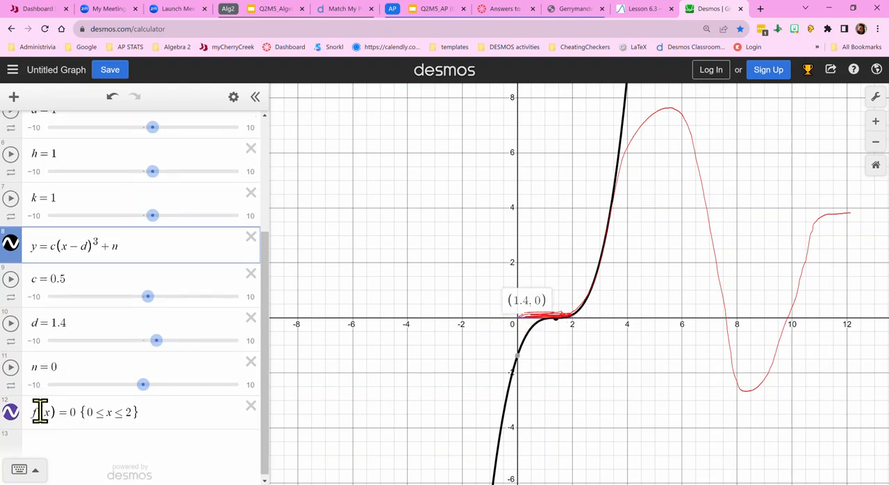
left_click(64, 451)
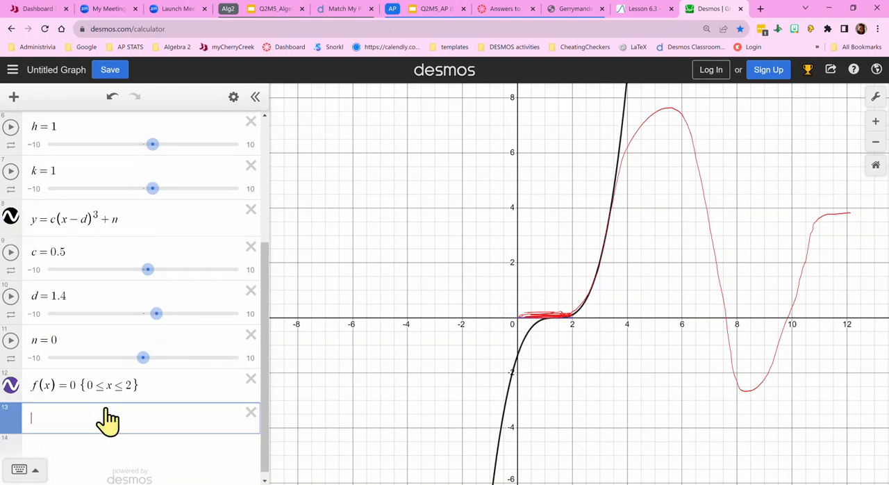
type("g(x) ")
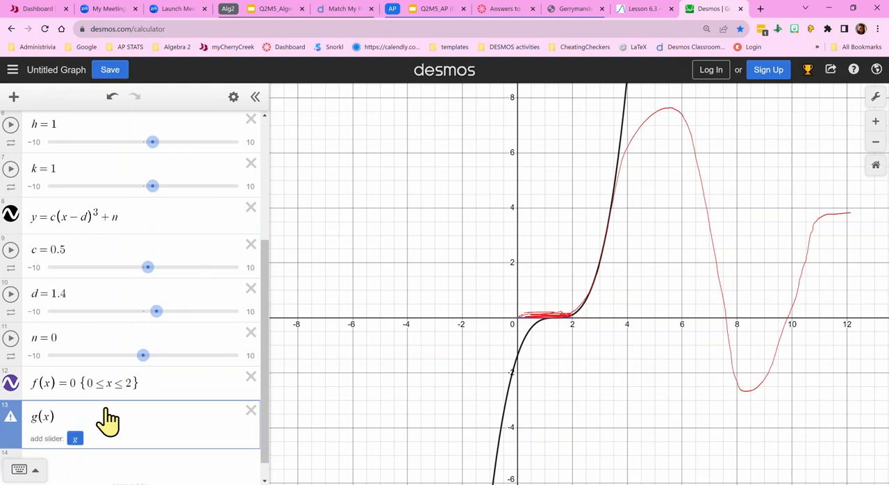
type("= .5")
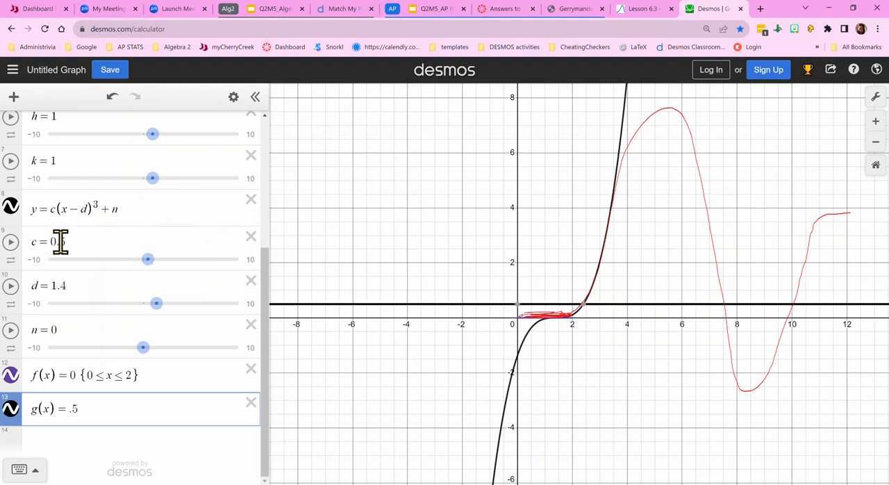
type("(")
type("x")
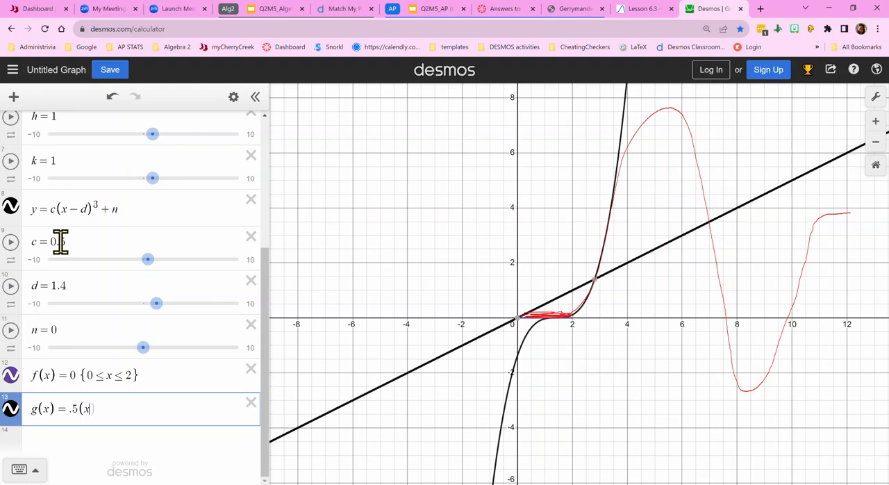
type("-1")
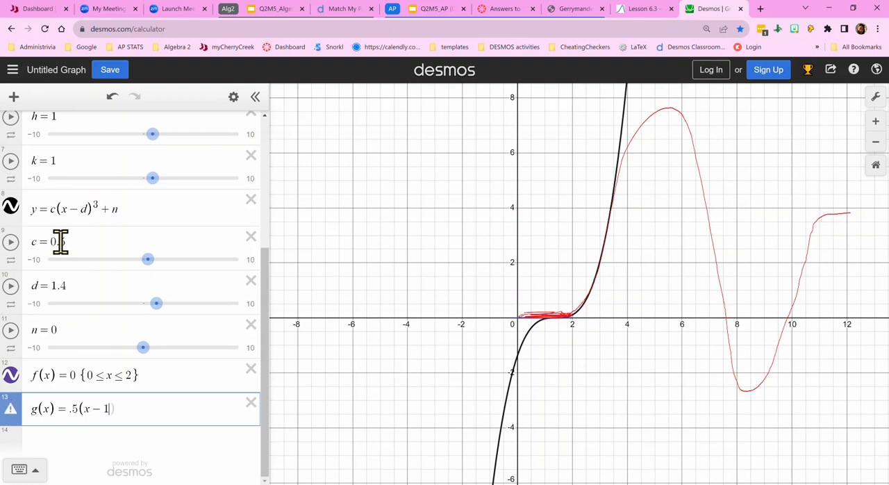
type(".4")
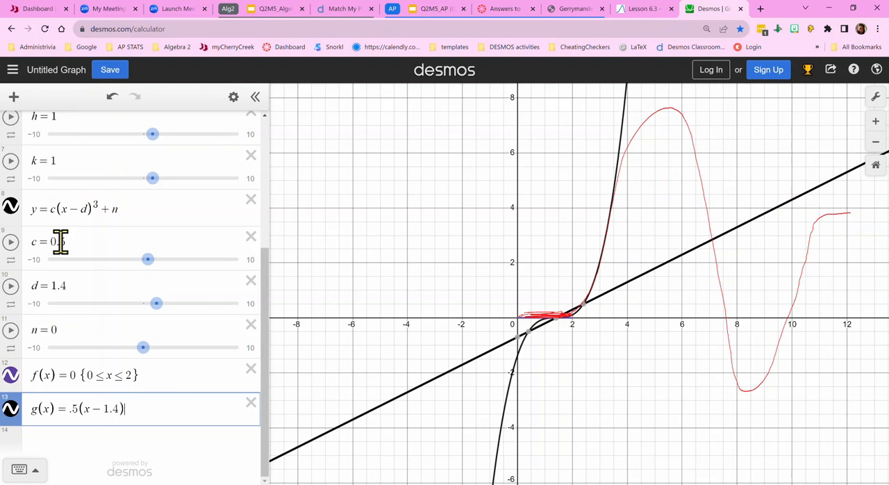
type("{")
type("3")
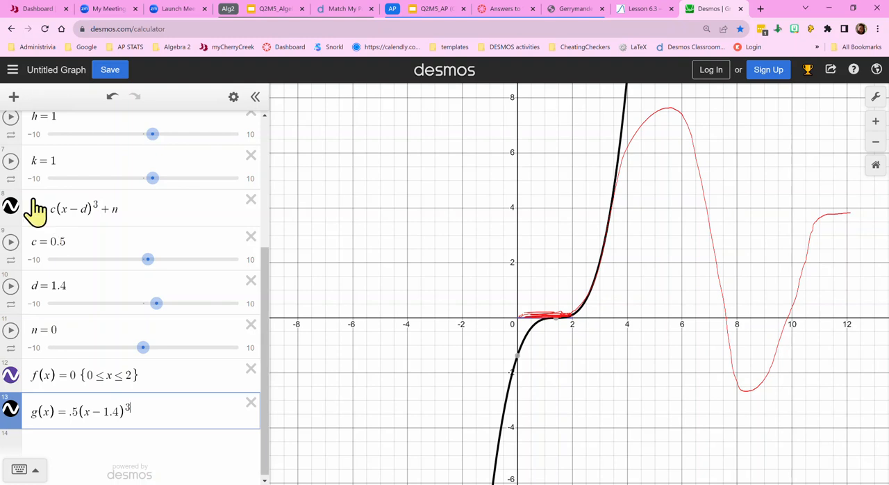
- Hide the slider-based cubic and restrict g(x) to the domain 1.5 ≤ x ≤ 3.4
left_click(10, 208)
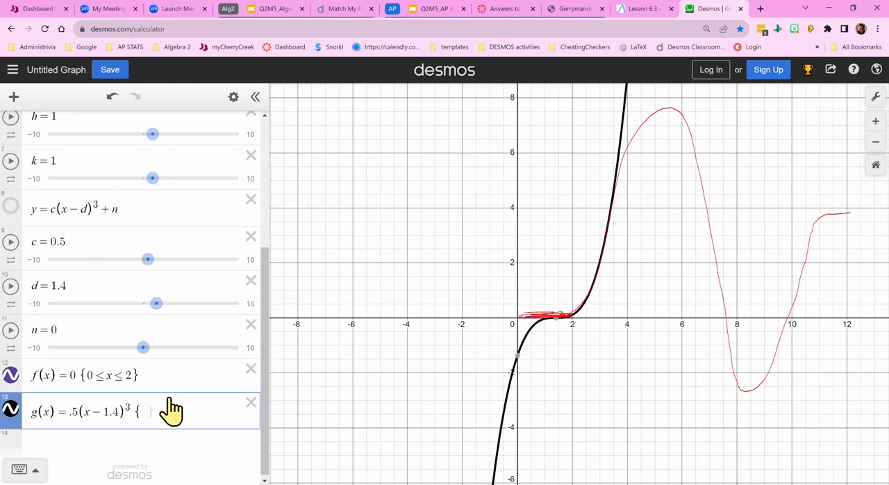
type("1.5")
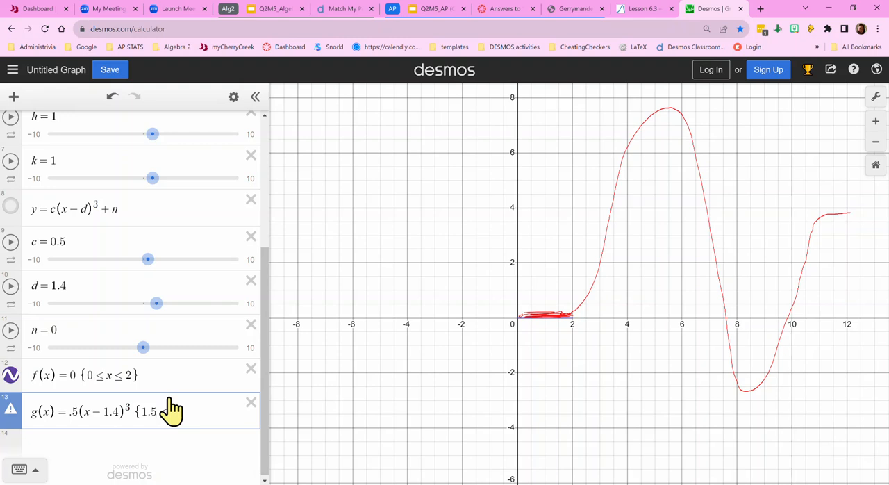
type("x<")
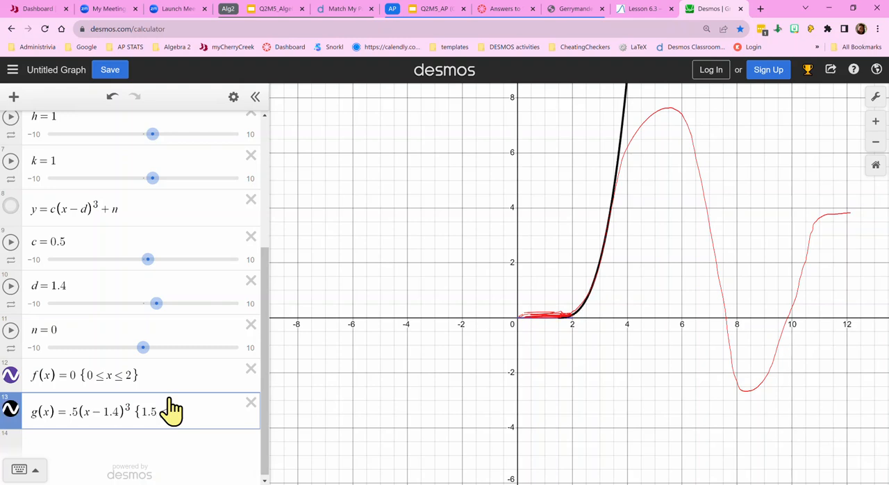
type("3.4")
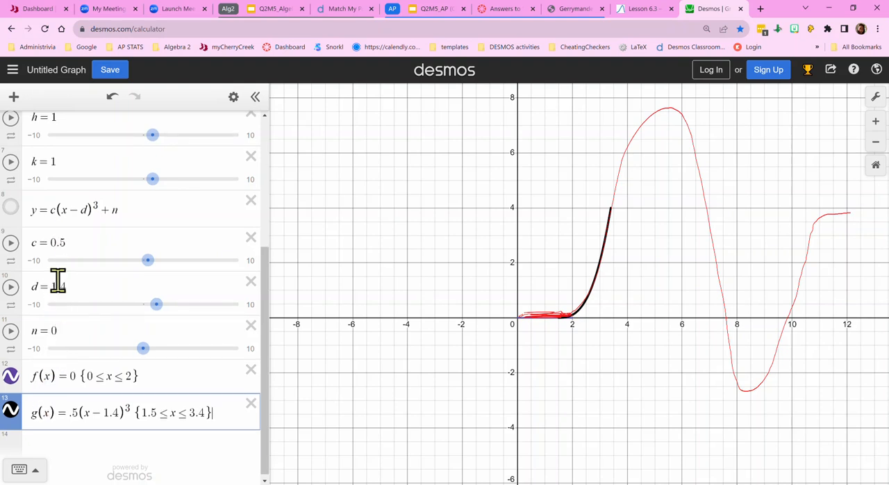
- Show the quadratic y = a(x-h)^2 + k and adjust its sliders to a = -1.4, h = 5.1 and k = 8.4
scroll(59, 284, "up", 5)
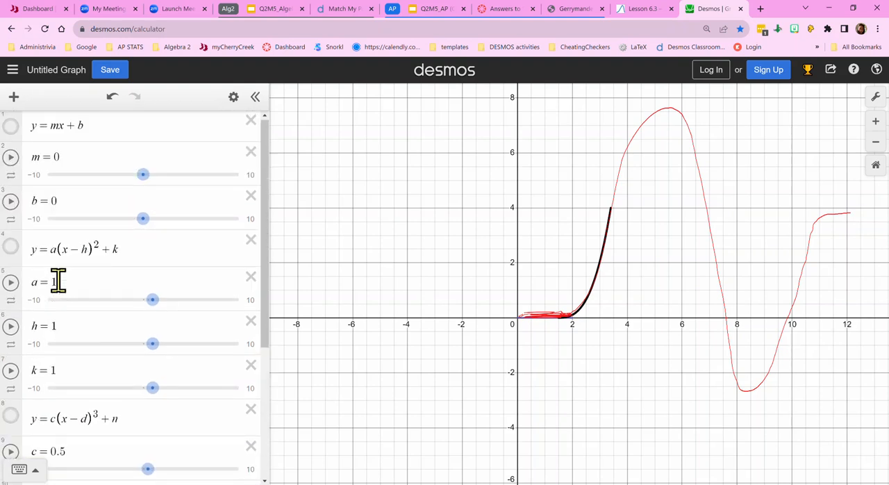
left_click(11, 248)
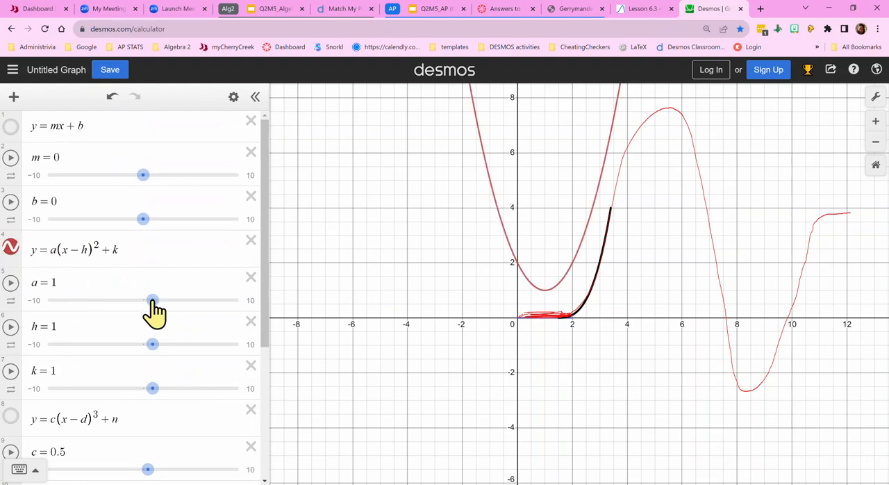
left_click_drag(139, 306, 112, 309)
left_click_drag(149, 353, 192, 356)
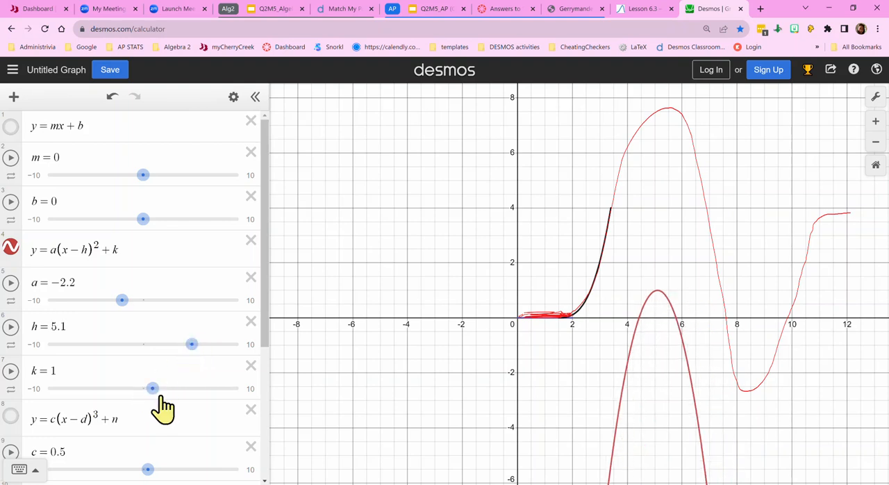
left_click_drag(157, 400, 224, 397)
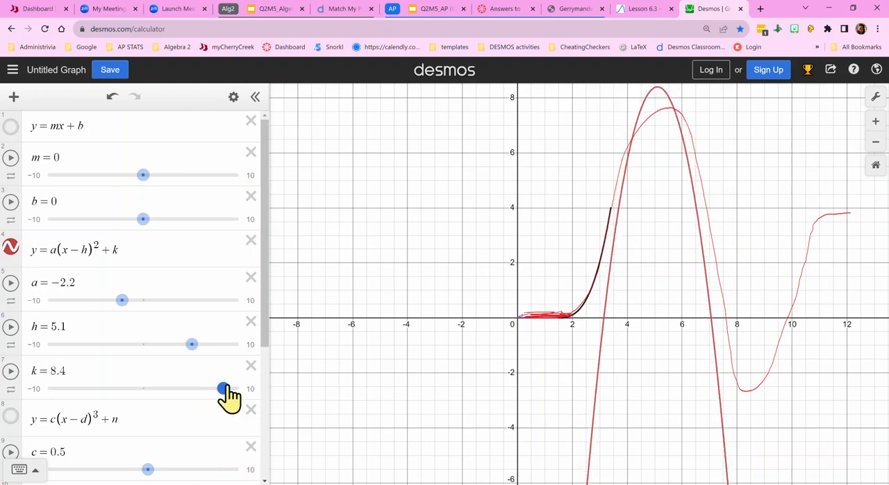
left_click_drag(122, 303, 131, 314)
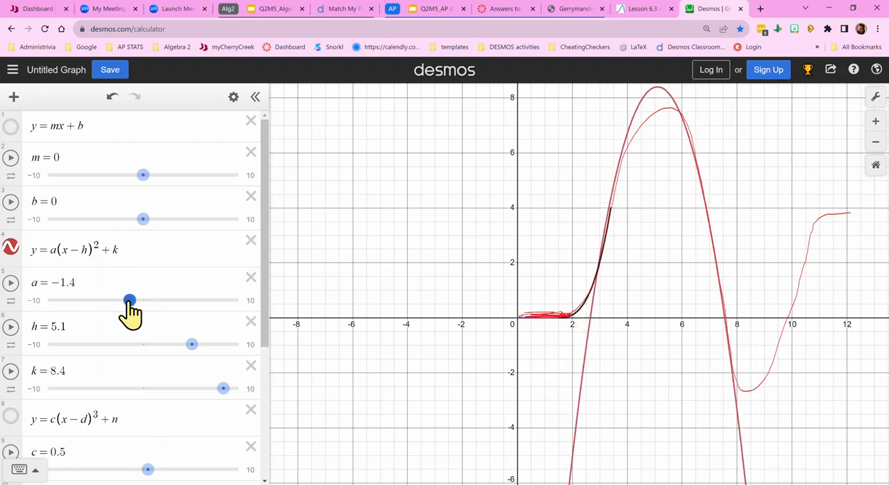